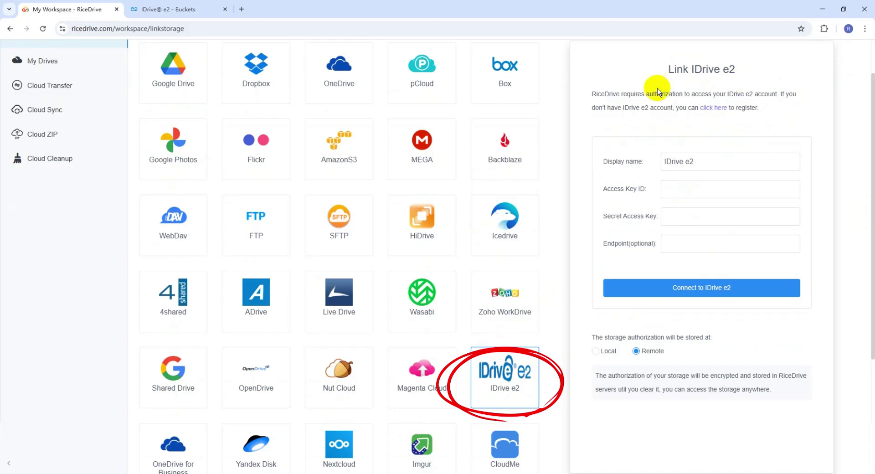
left_click(696, 165)
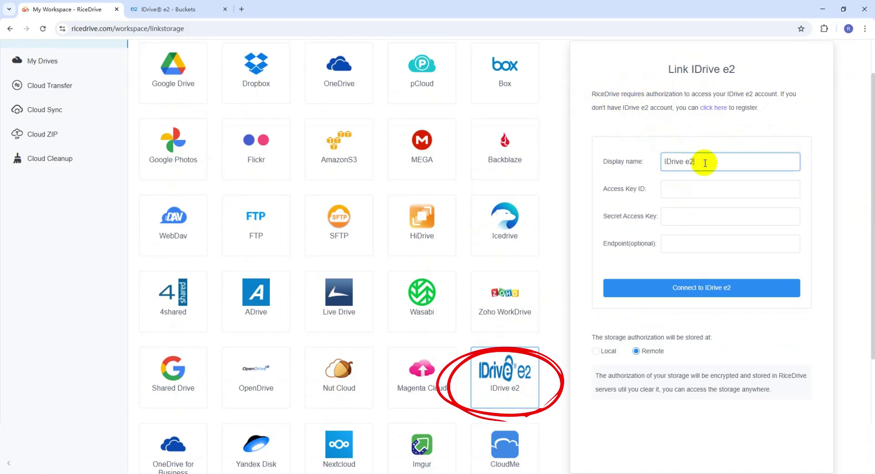
left_click_drag(592, 189, 650, 190)
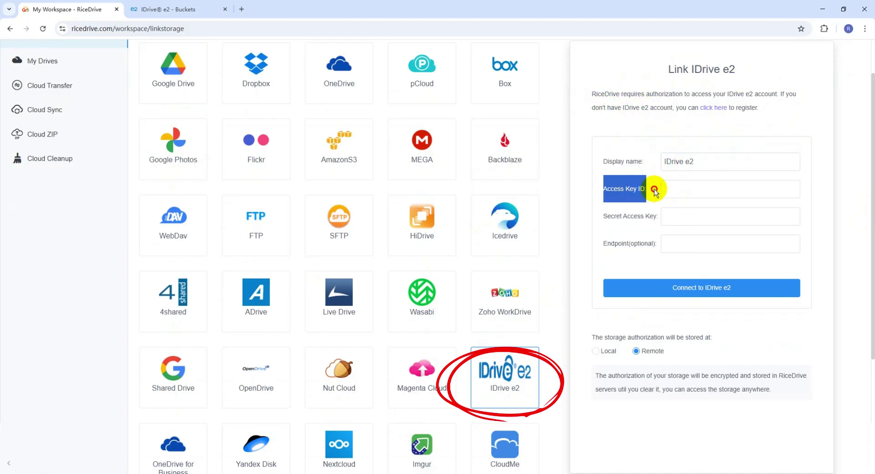
left_click(655, 189)
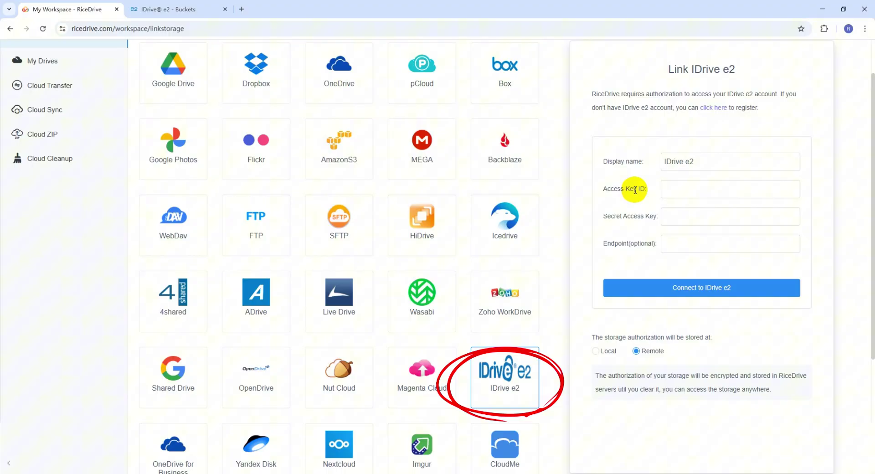
Step: Switch to IDrive e2 and start a new access key named test
left_click(182, 18)
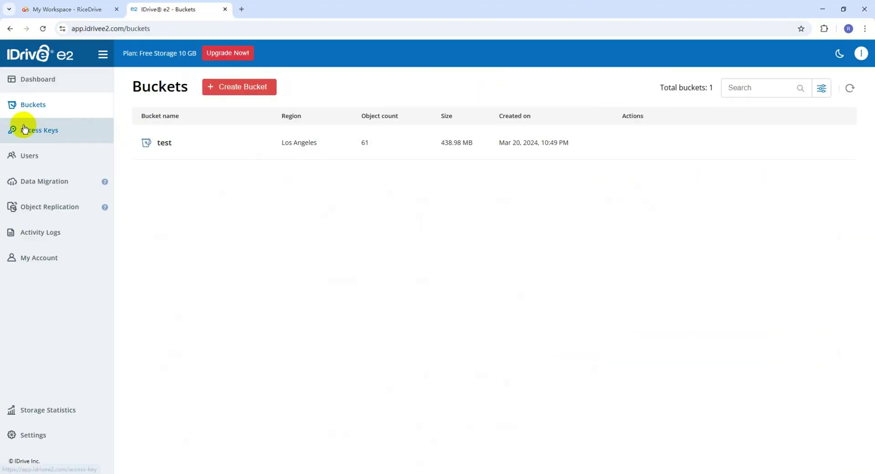
left_click(44, 136)
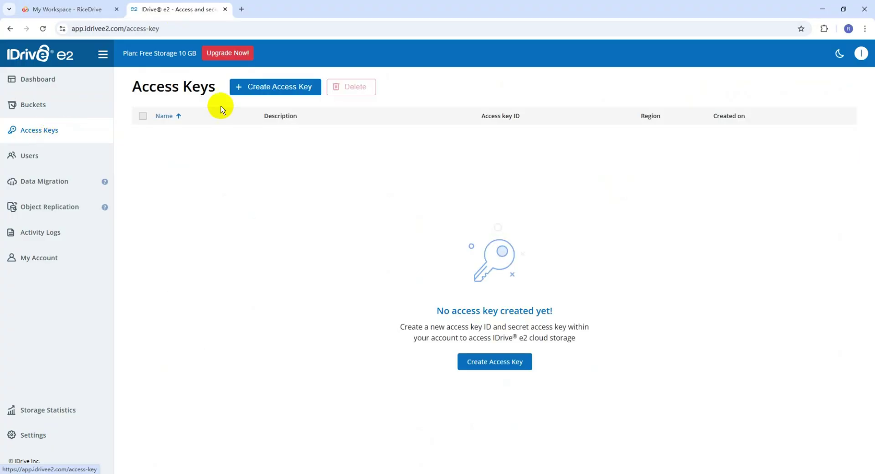
left_click(279, 91)
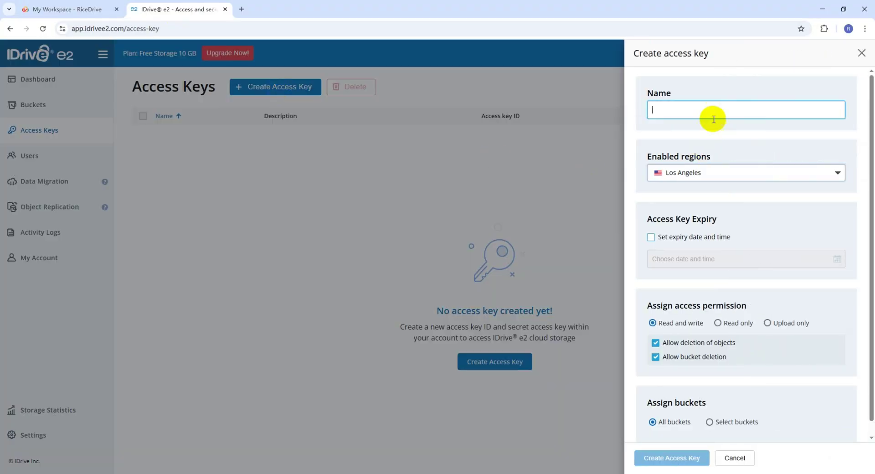
left_click(711, 111)
left_click(704, 133)
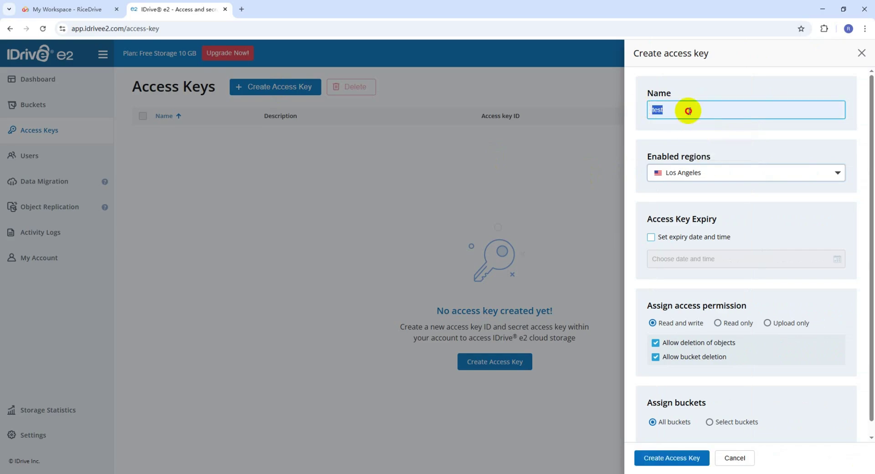
Step: Restrict the new access key to the selected bucket test and create the key
left_click_drag(871, 176, 871, 190)
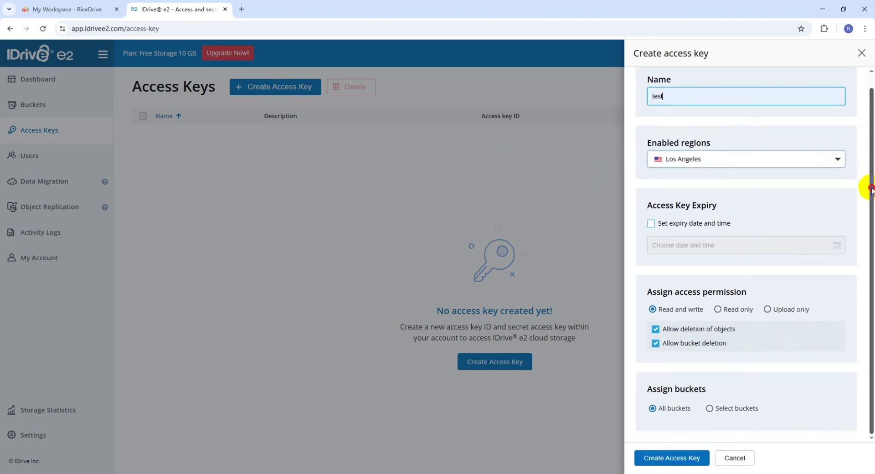
left_click(710, 408)
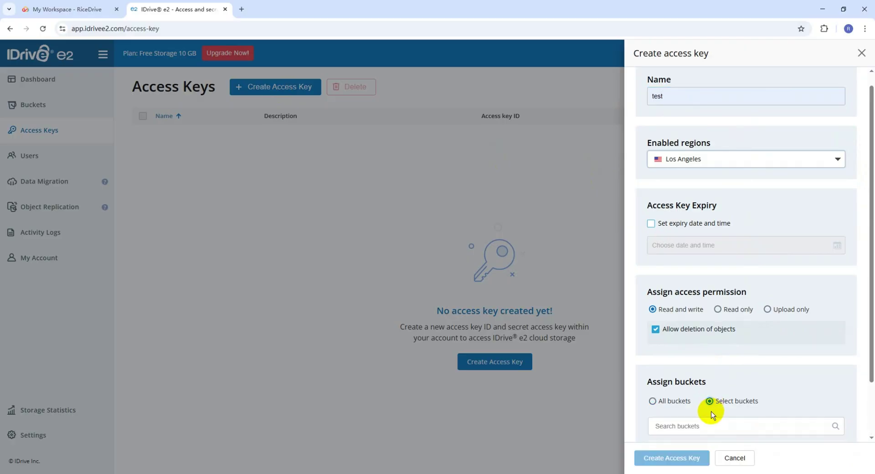
left_click_drag(871, 374, 871, 429)
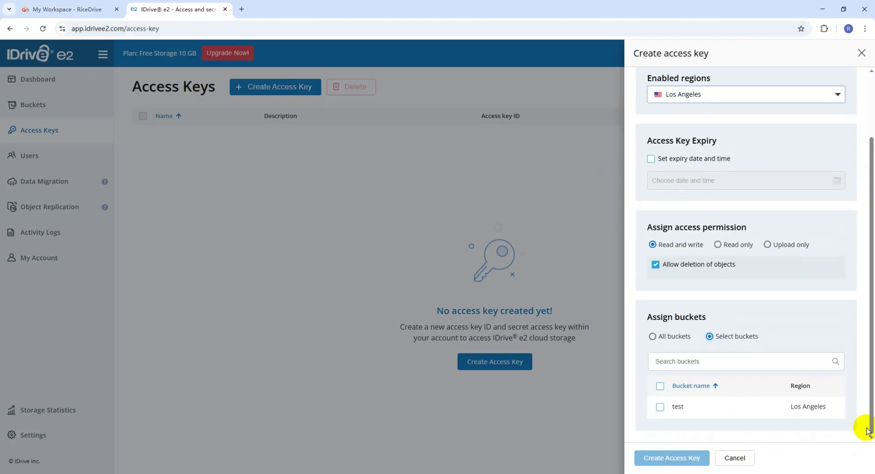
left_click(662, 408)
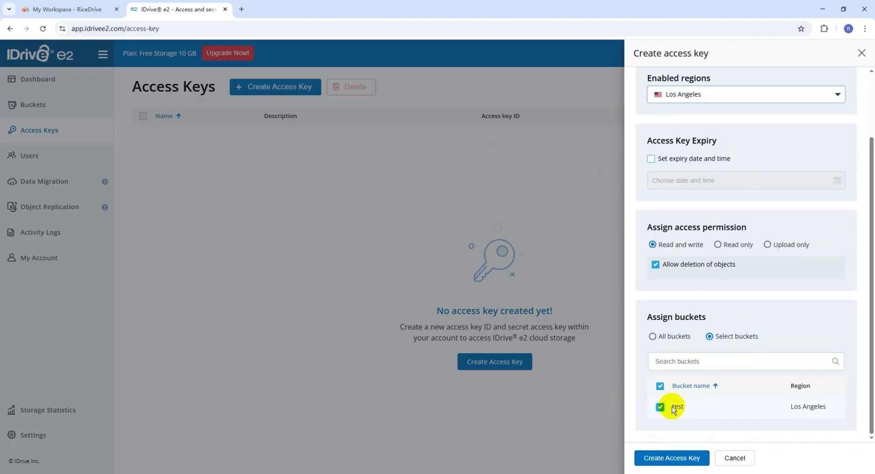
left_click(675, 457)
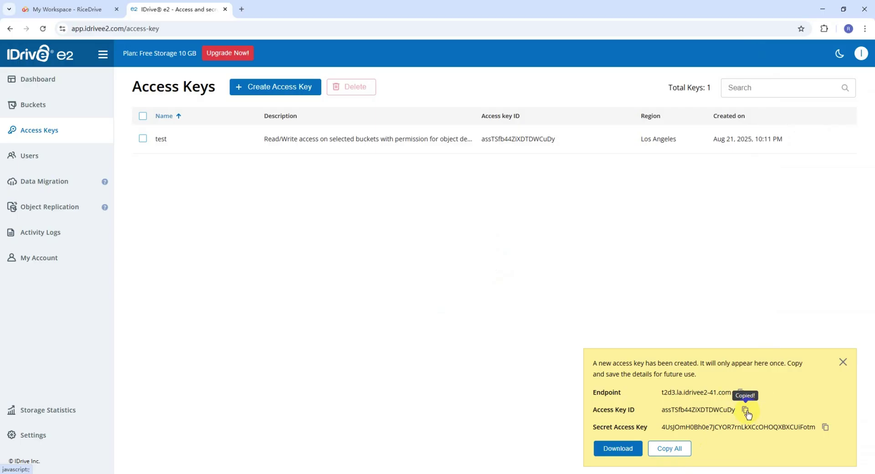
Step: Switch to RiceDrive and paste the copied access key ID into the Access Key ID field of the IDrive e2 form
left_click(72, 10)
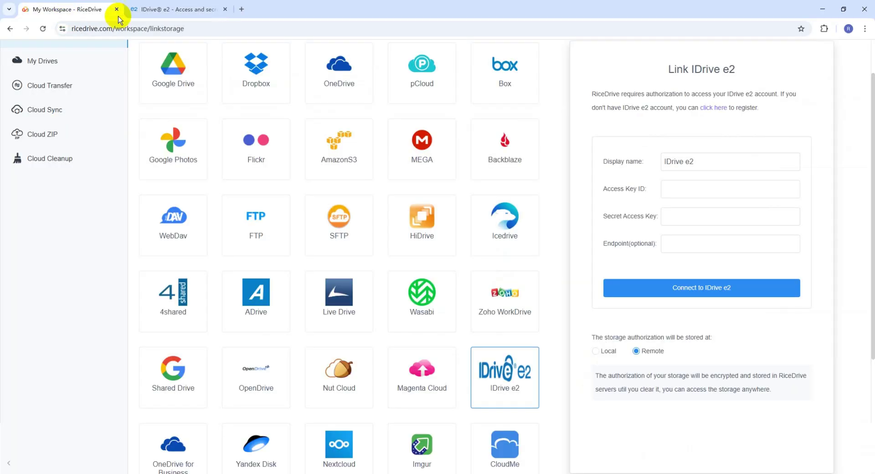
left_click(677, 188)
key("ctrl+v")
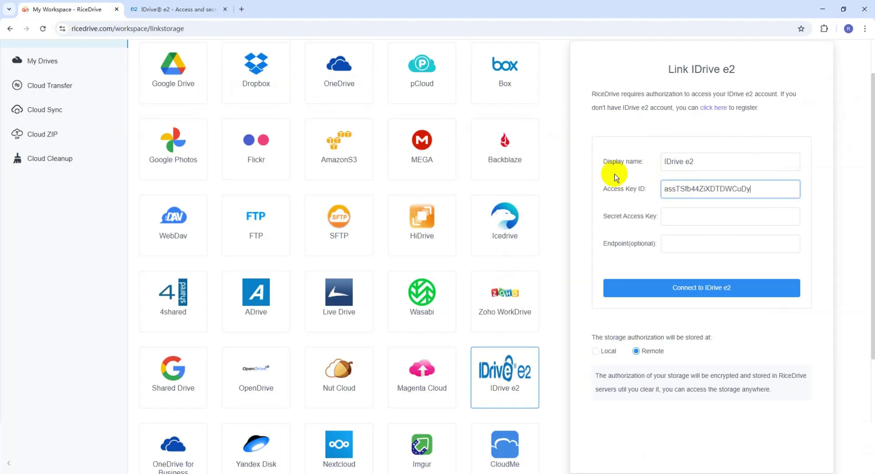
Step: Copy the secret access key from IDrive e2 and paste it into RiceDrive's Secret Access Key field
left_click(201, 6)
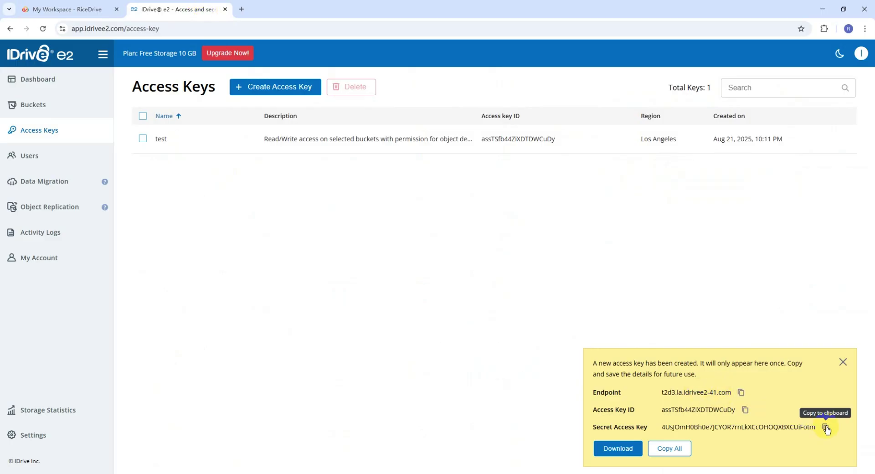
left_click(90, 10)
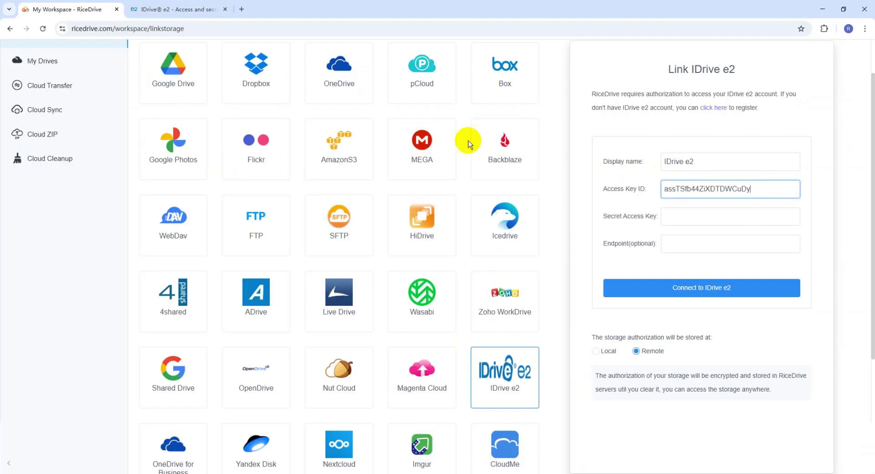
left_click(705, 223)
key("ctrl+v")
Step: Copy the endpoint t2d3.la.idrivee2-41.com from IDrive e2 into RiceDrive's Endpoint field and connect the drive
left_click(178, 9)
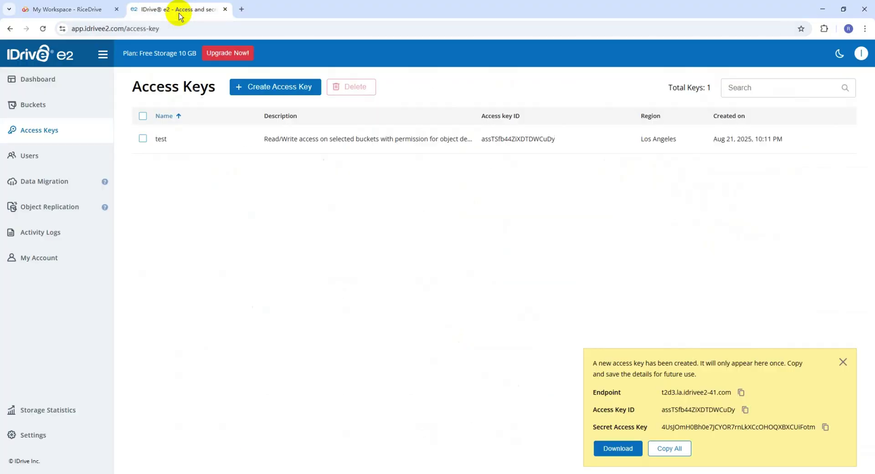
left_click(741, 393)
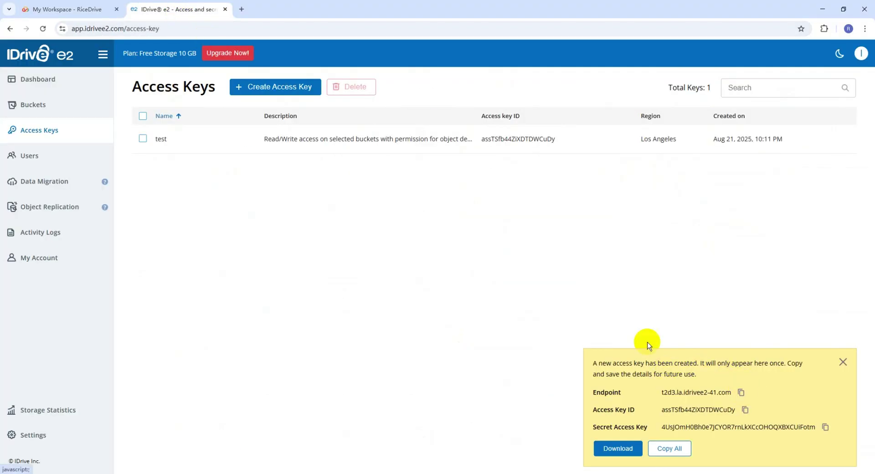
left_click(84, 9)
left_click(693, 249)
key("ctrl+v")
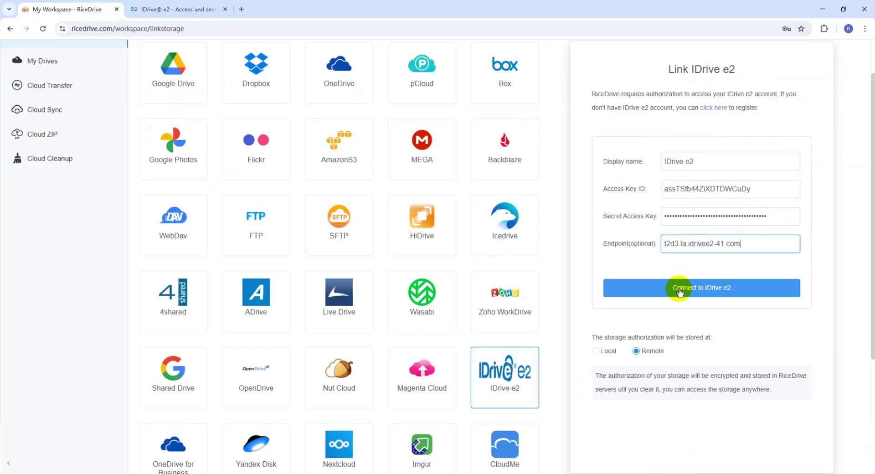
left_click(678, 289)
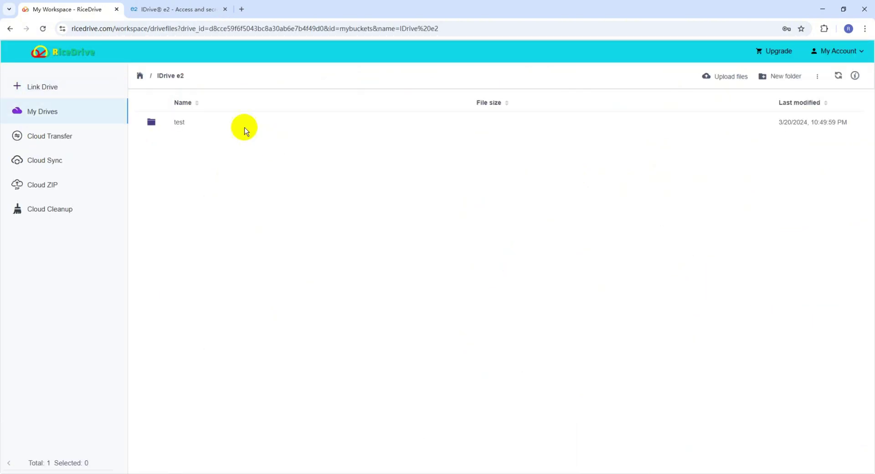
Step: Look through the test folder of the linked IDrive e2 drive and return to its entry in the drives list
double_click(181, 121)
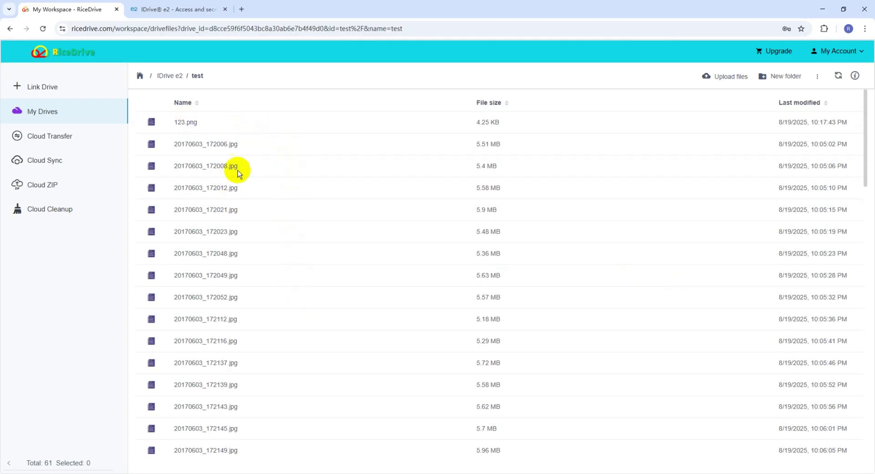
left_click(260, 171)
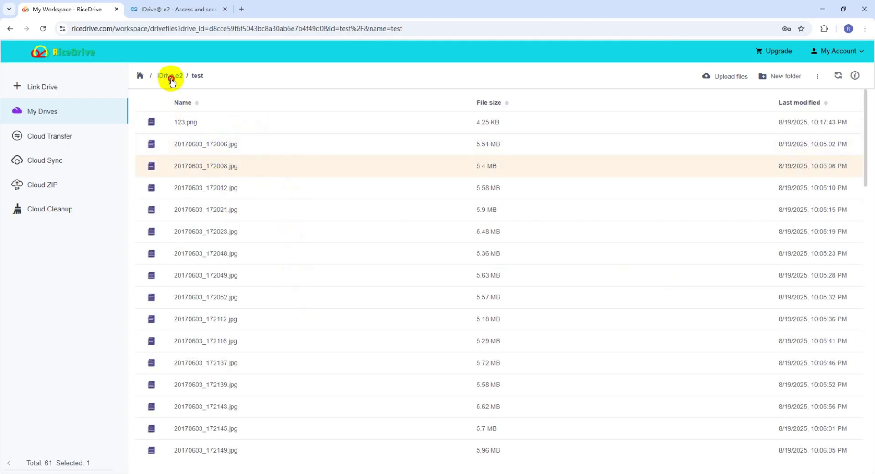
left_click(170, 78)
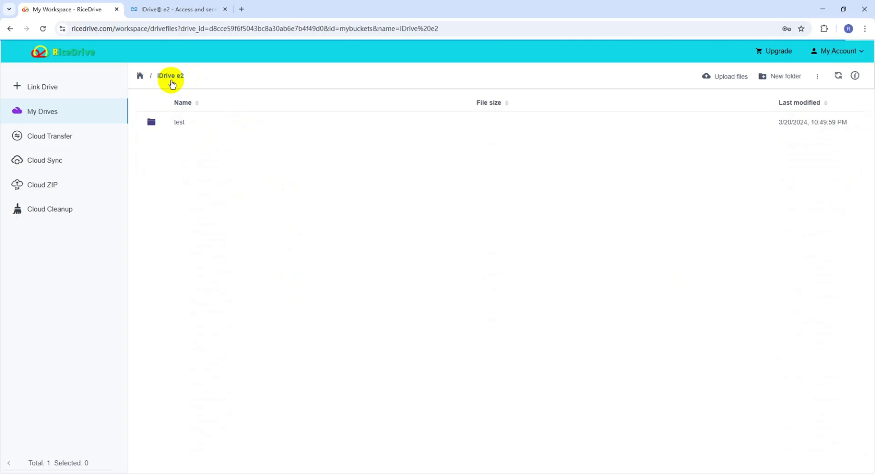
left_click(141, 75)
left_click(259, 271)
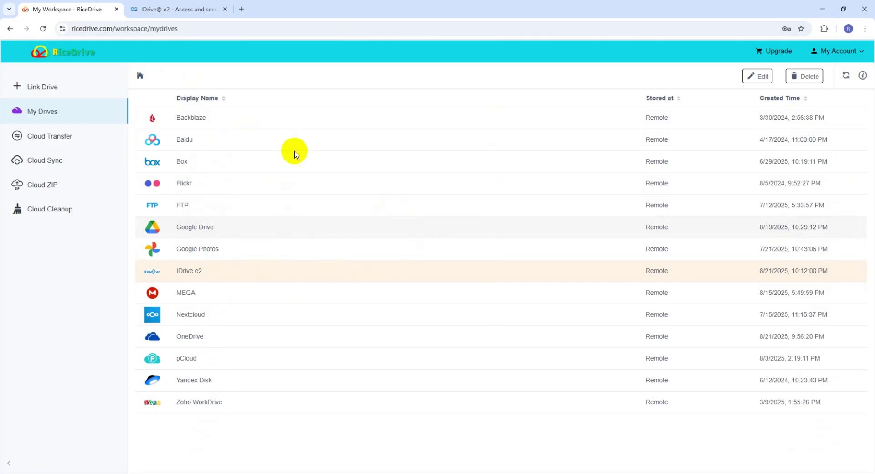
Step: Start linking a Dropbox drive with the display name Dropbox and open its authorization window
left_click(52, 86)
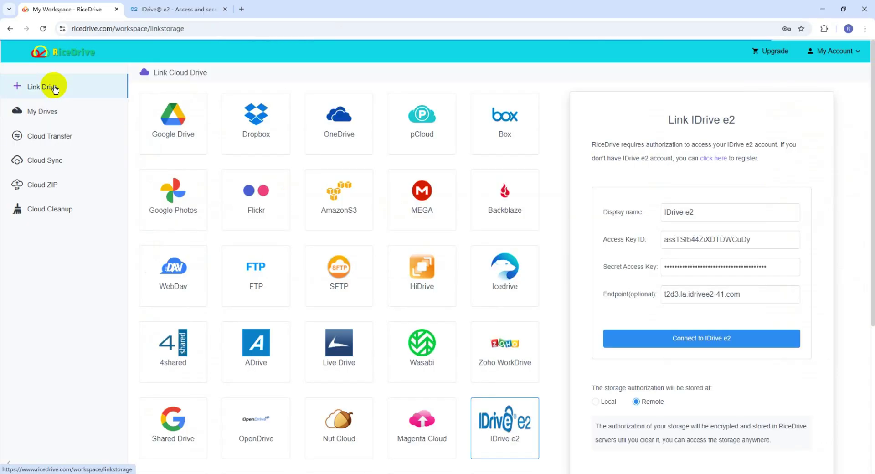
left_click(251, 131)
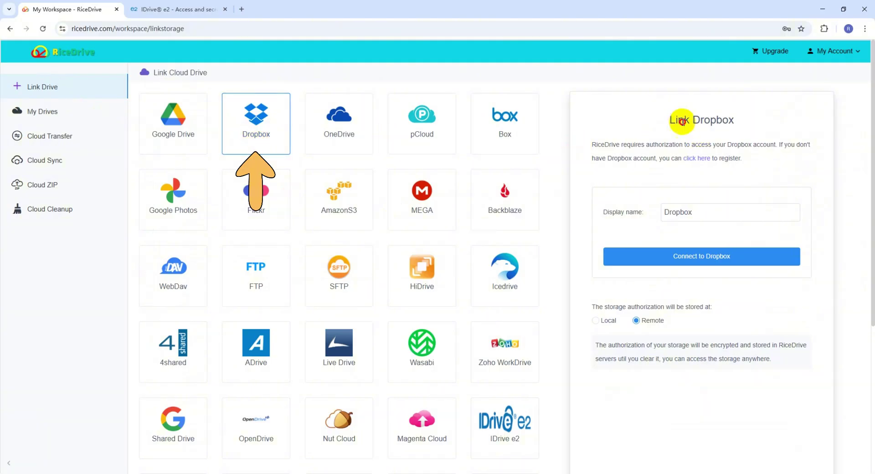
left_click(701, 205)
double_click(700, 212)
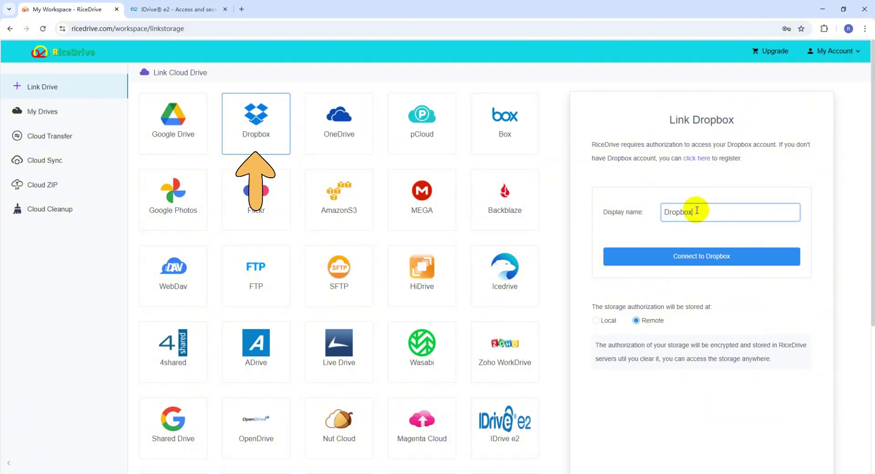
left_click(704, 258)
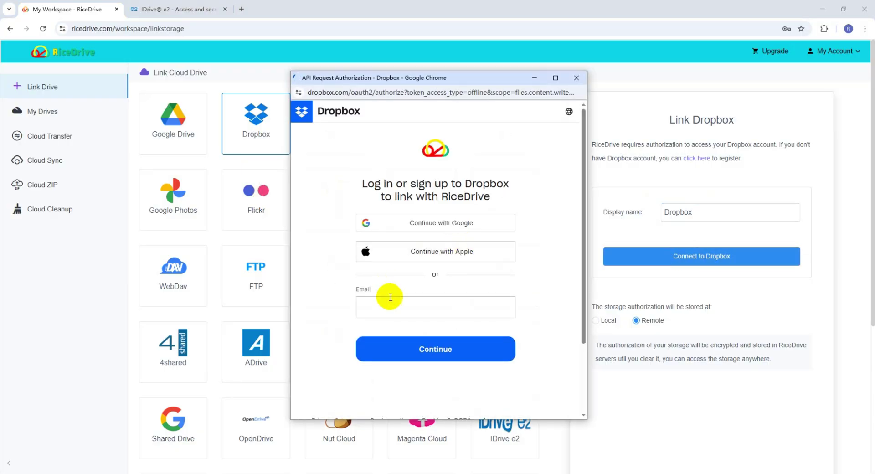
Step: Log in to Dropbox by entering the account e-mail and the account password
left_click(390, 302)
left_click(414, 331)
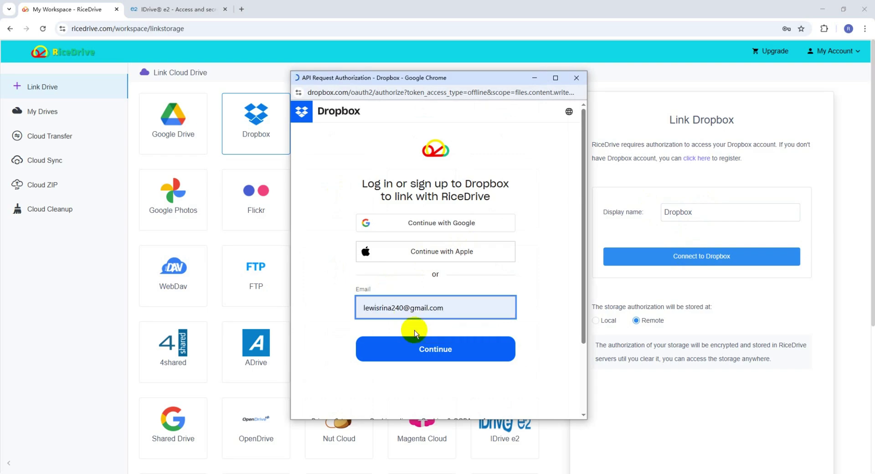
left_click(432, 349)
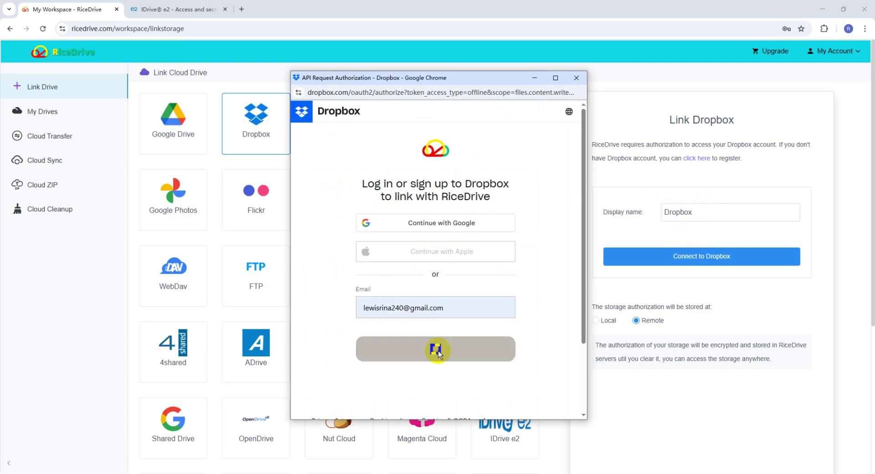
type("••")
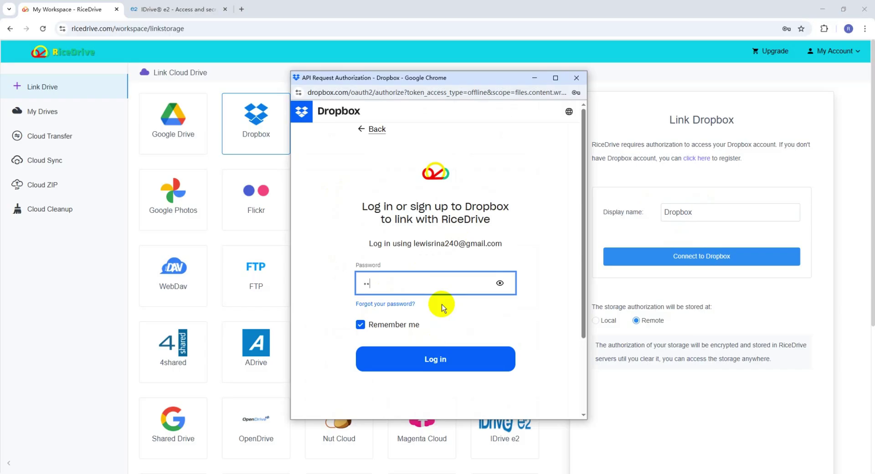
type("••••••••••••")
left_click(435, 360)
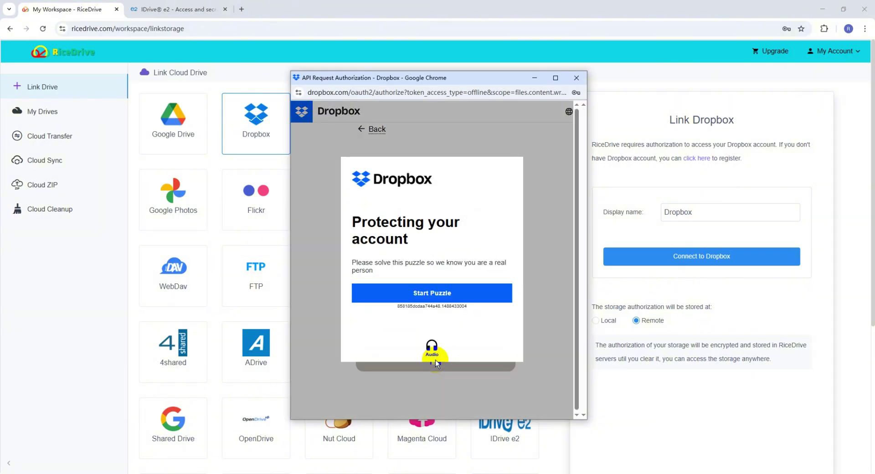
Step: Solve the Dropbox verification puzzle by submitting the image of the claw holding the airplane, and allow RiceDrive to access the account
left_click(437, 294)
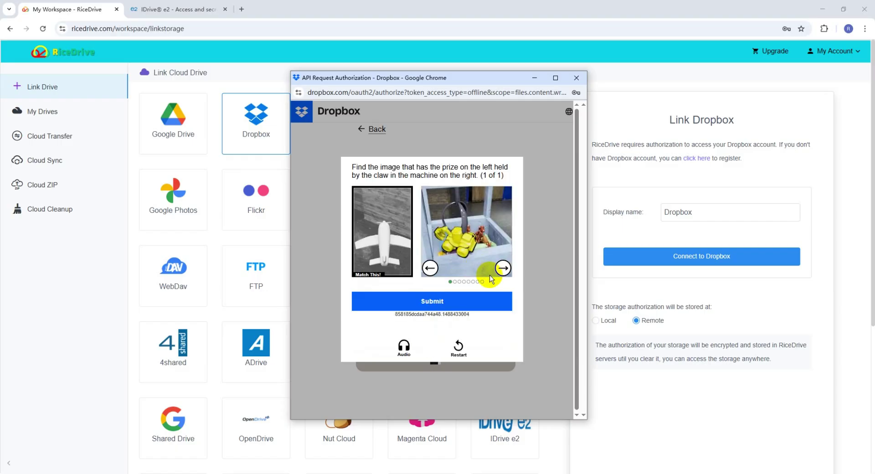
left_click(503, 269)
left_click(503, 269)
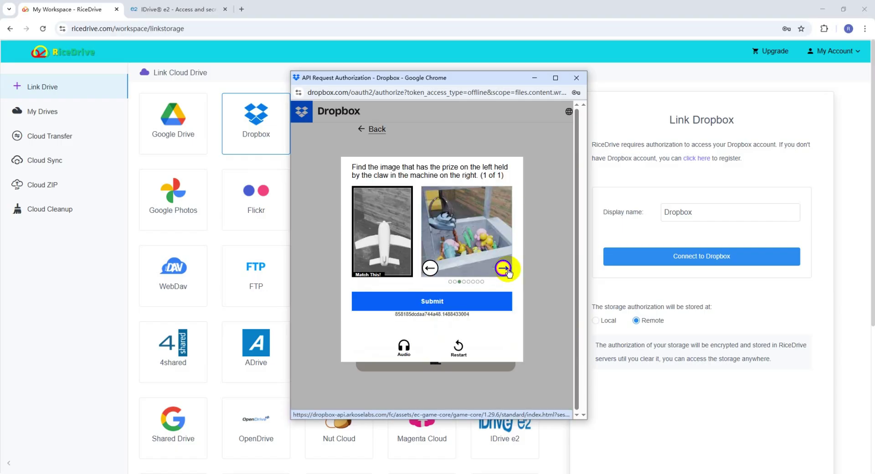
left_click(503, 269)
left_click(503, 268)
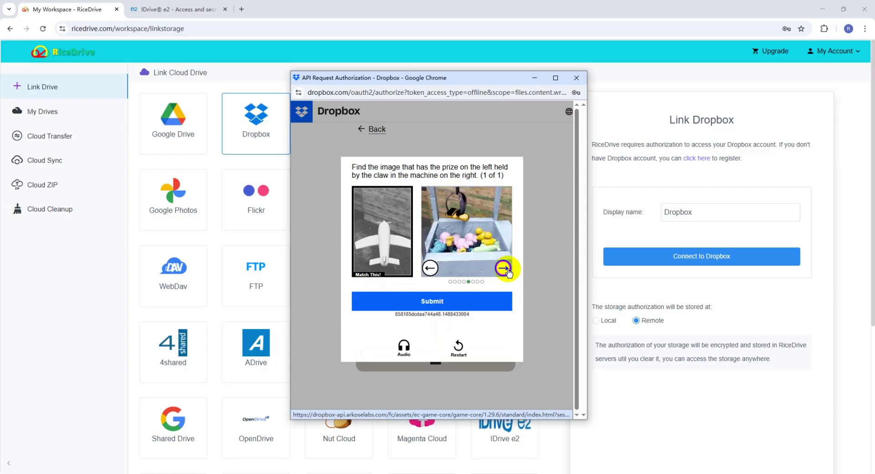
left_click(503, 268)
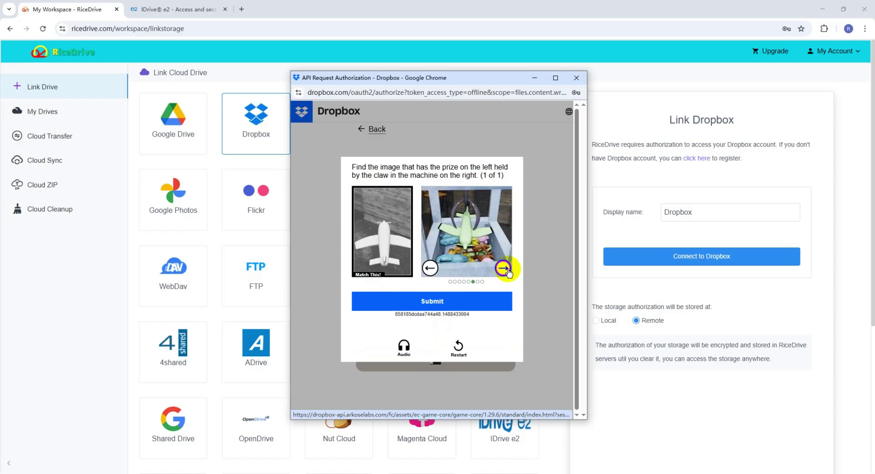
left_click(468, 300)
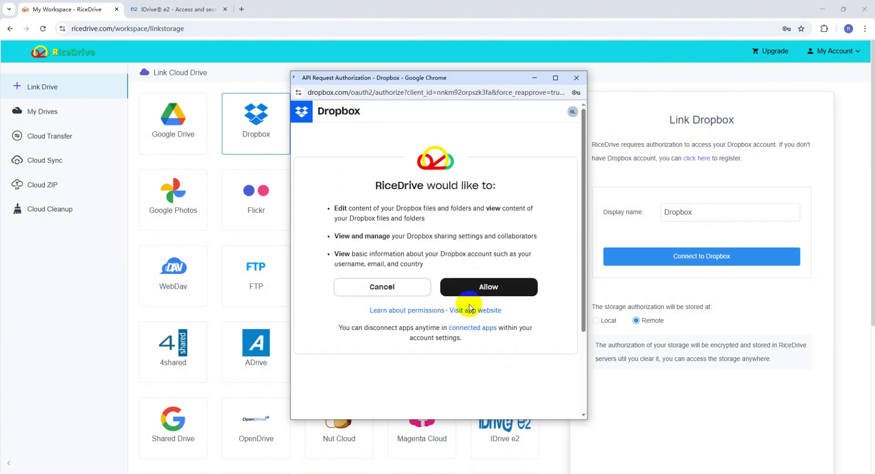
left_click(476, 288)
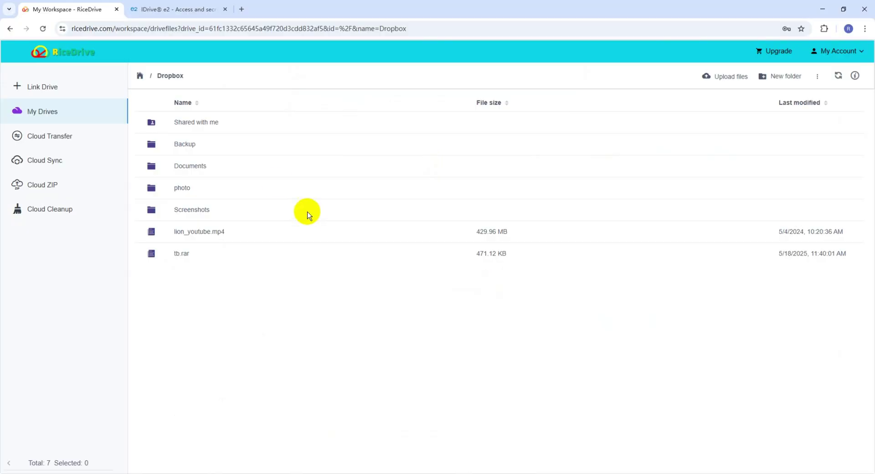
Step: Look through the linked Dropbox drive's top-level folders and check the Dropbox and IDrive e2 entries in the drives list
left_click(272, 166)
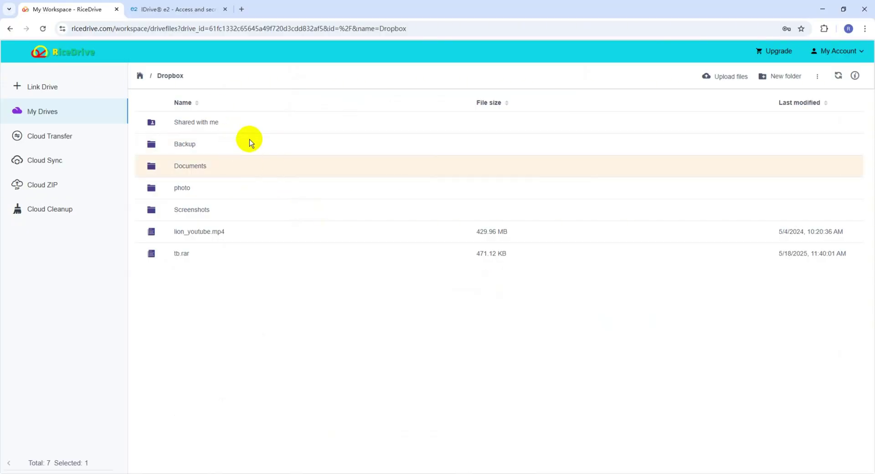
left_click(139, 76)
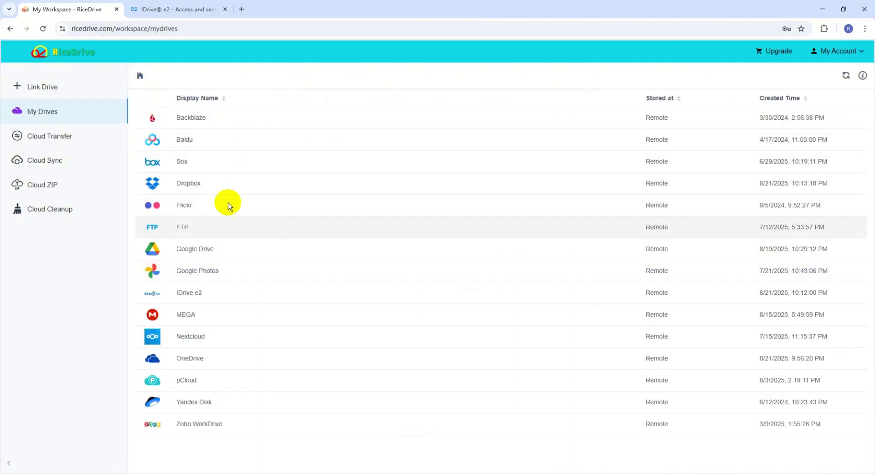
left_click(227, 183)
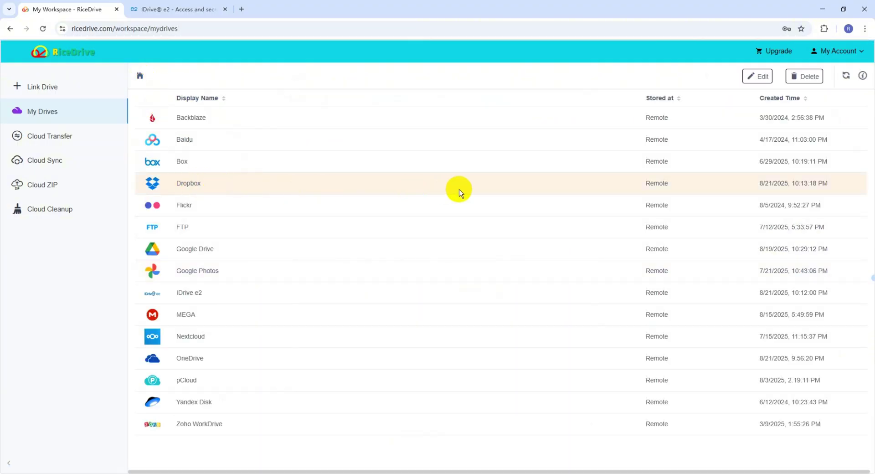
left_click(277, 292)
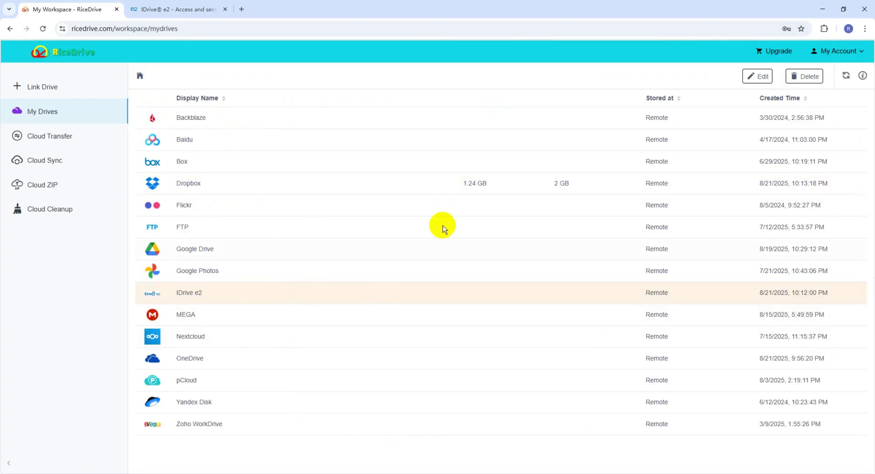
Step: Create a new cloud transfer with IDrive e2 as the source and select its whole test folder
left_click(47, 139)
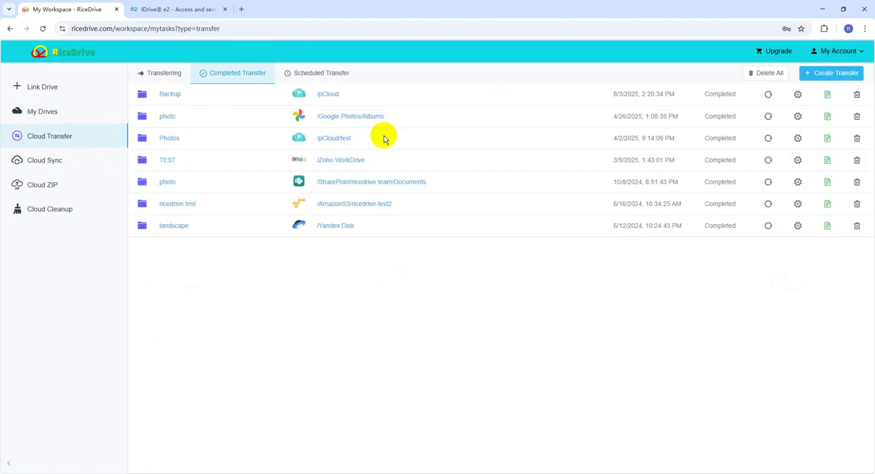
left_click(838, 75)
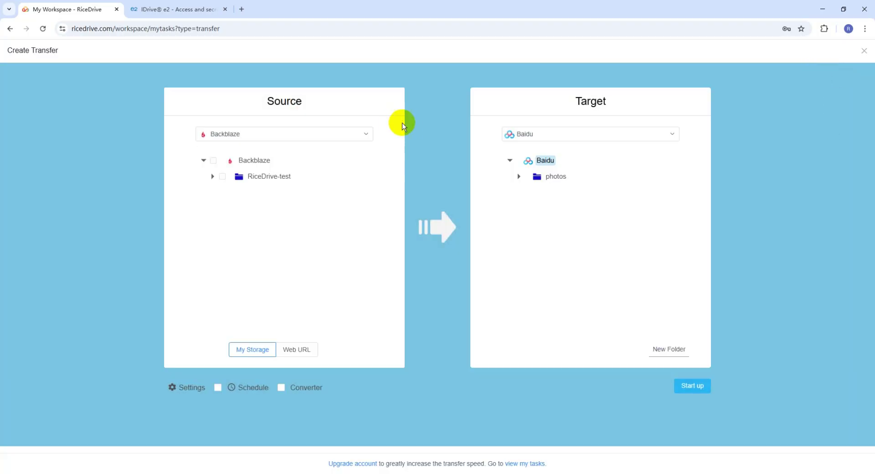
left_click_drag(269, 107, 311, 108)
left_click(274, 134)
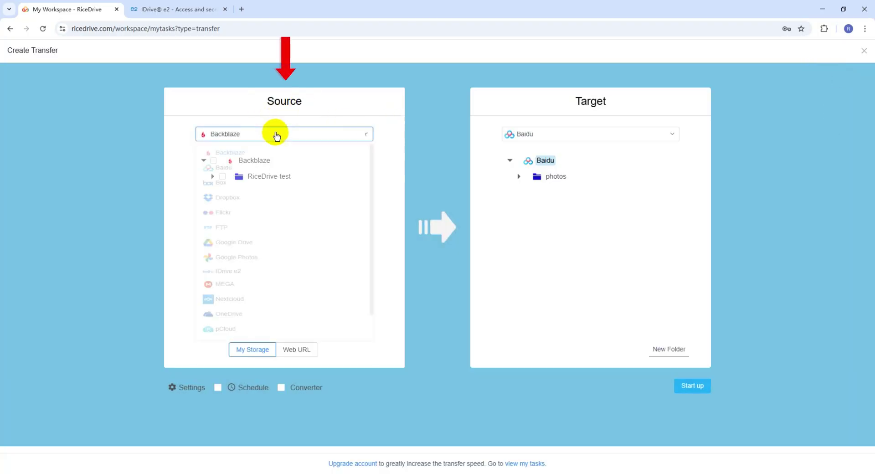
left_click(249, 292)
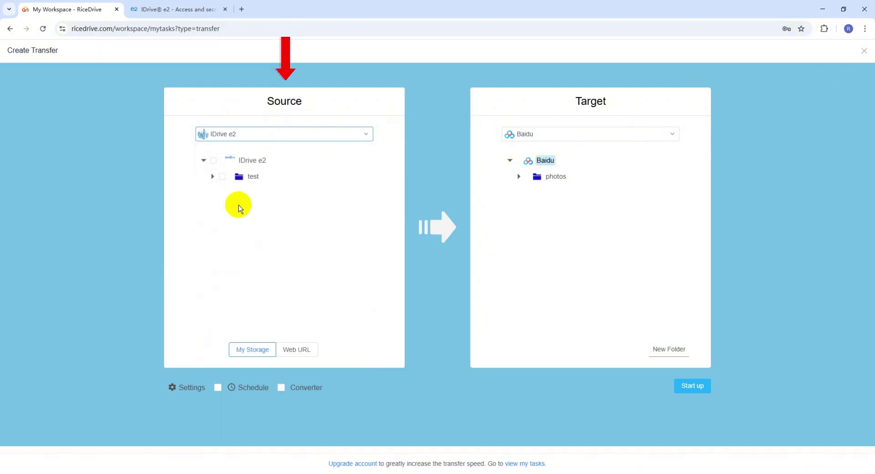
left_click(223, 177)
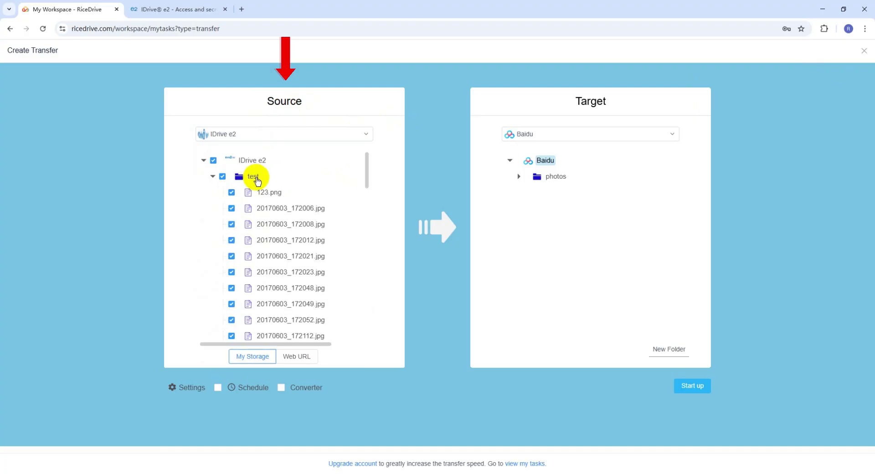
left_click_drag(367, 179, 389, 156)
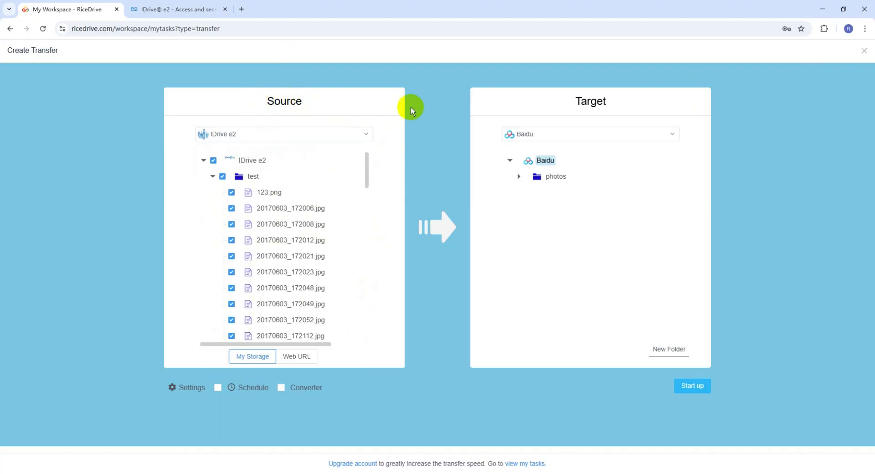
Step: Set the transfer's target to the root folder of the Dropbox drive
left_click(591, 135)
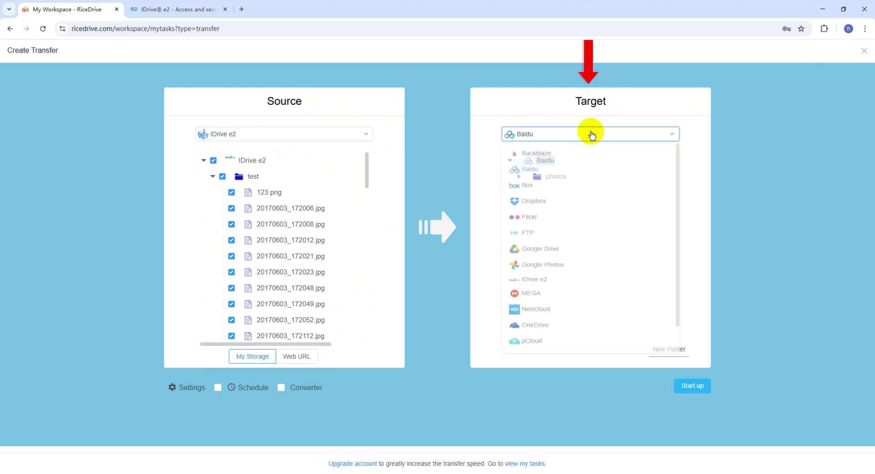
left_click(534, 205)
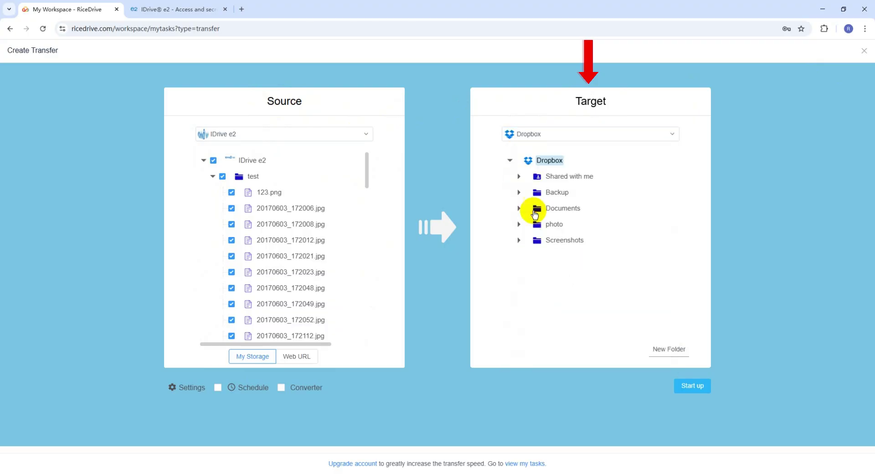
left_click(561, 208)
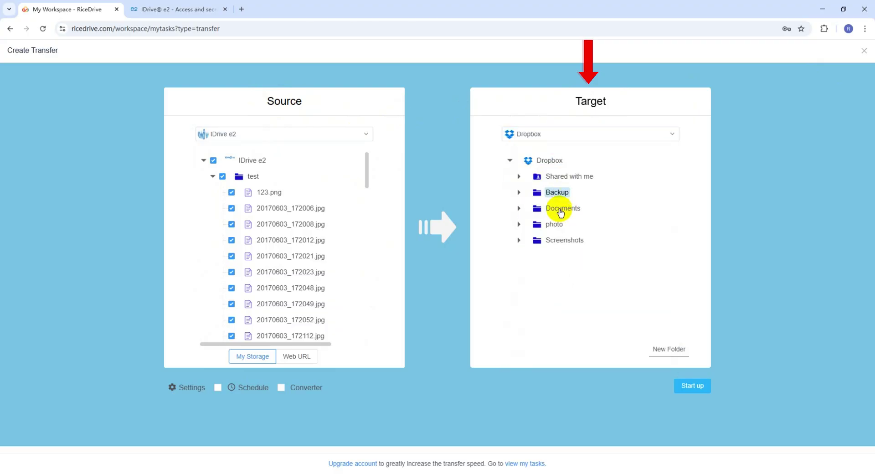
left_click(544, 164)
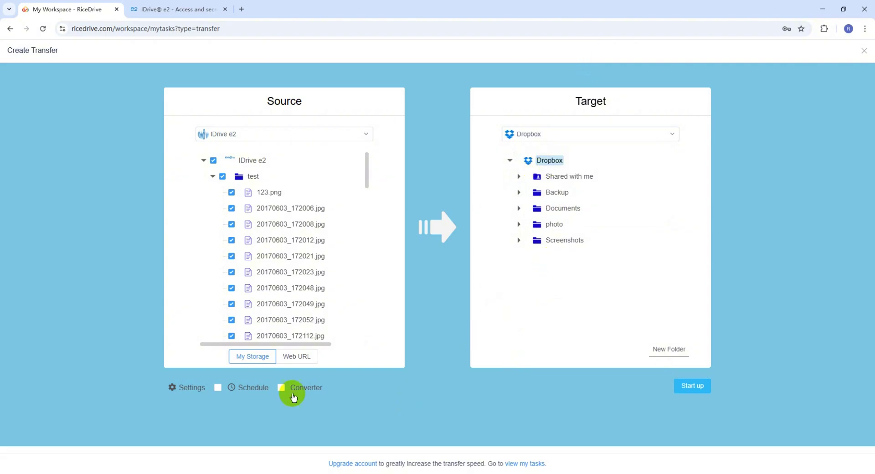
Step: Review the available file-exists actions and filter options in the transfer settings, and close the settings without changes
left_click(185, 391)
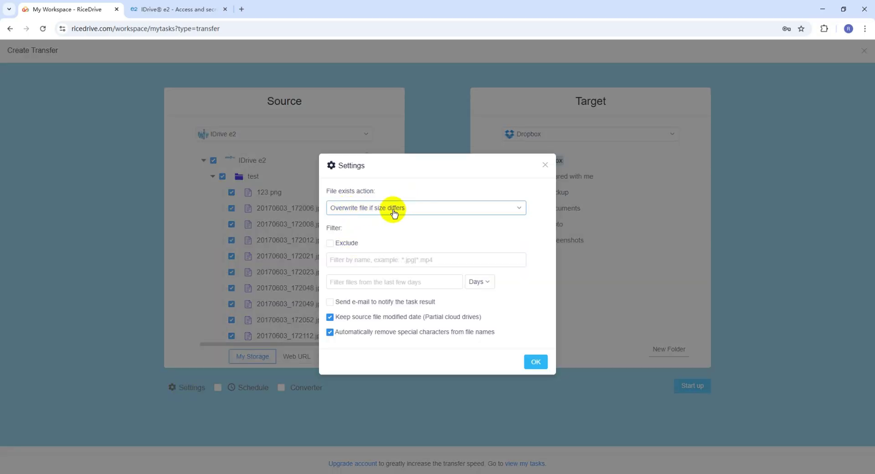
left_click(411, 210)
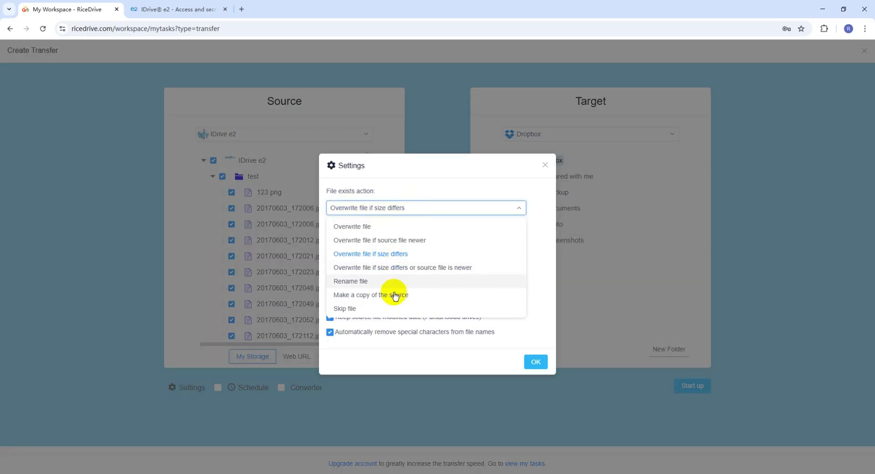
left_click(441, 177)
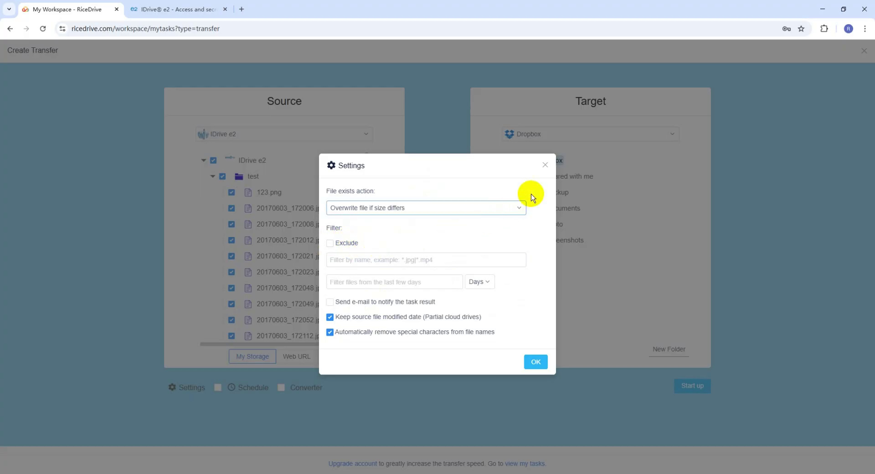
left_click(544, 165)
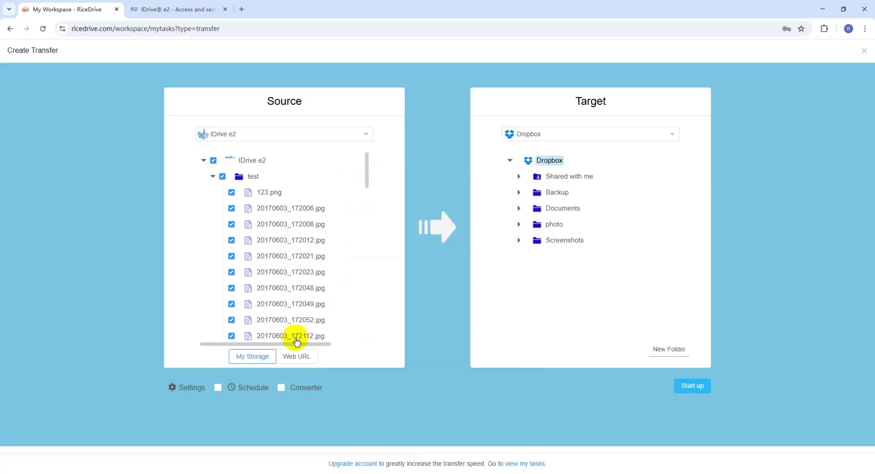
Step: Review the transfer's daily and weekly schedule options and close the schedule dialog without applying it
left_click(255, 388)
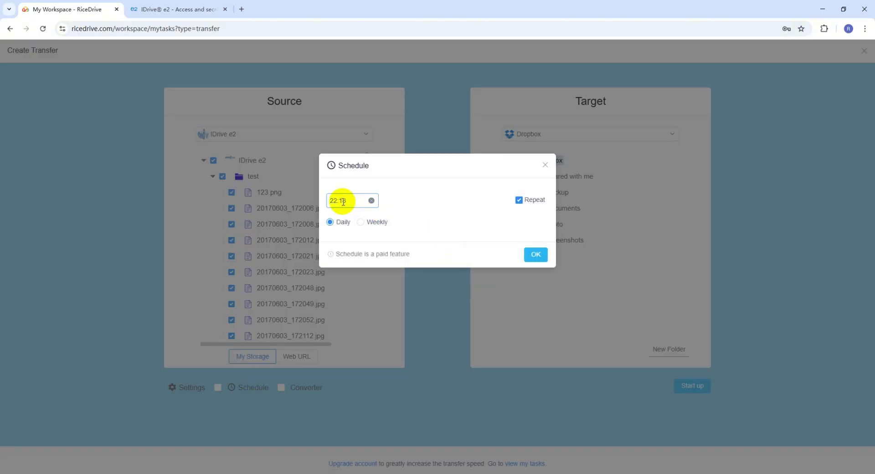
left_click(360, 222)
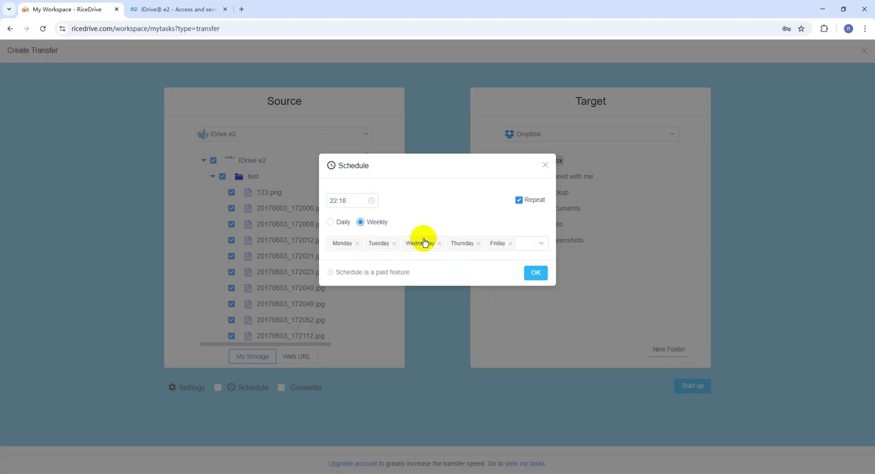
left_click(332, 222)
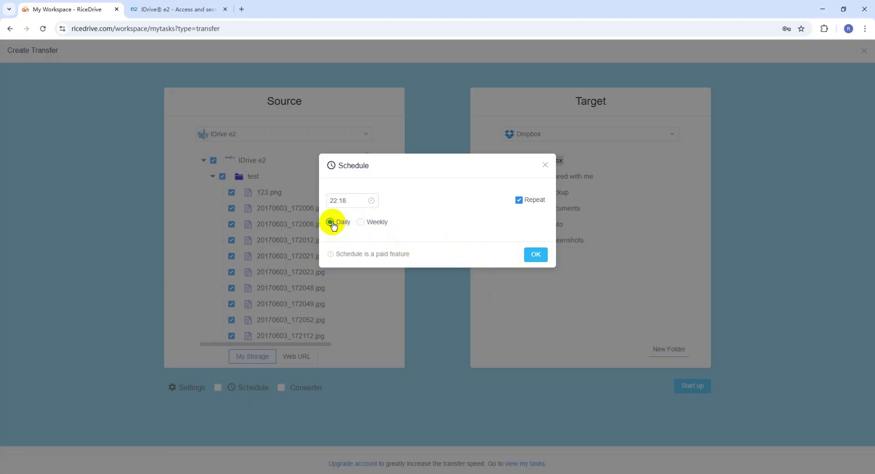
left_click(546, 165)
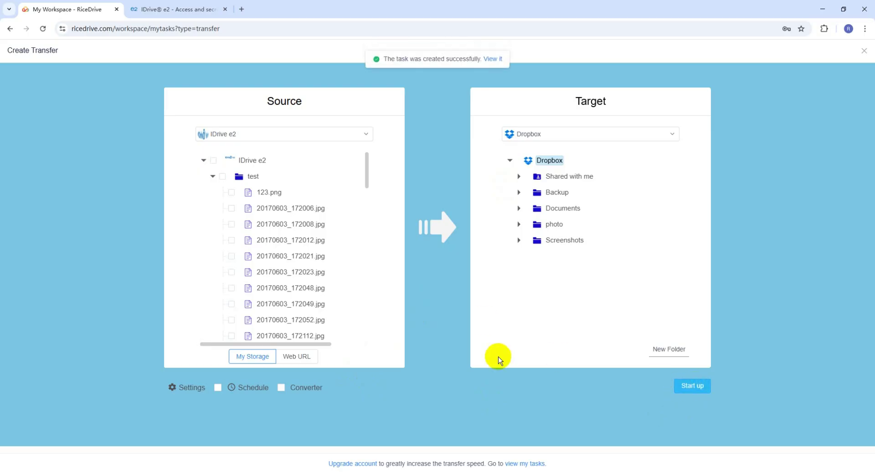
Step: Start the IDrive e2 to Dropbox transfer and expand its progress details among the running tasks
left_click(492, 60)
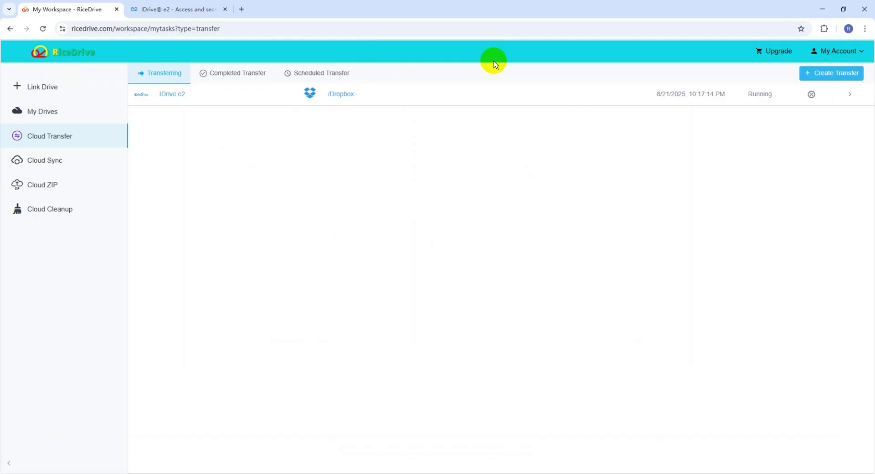
left_click(247, 72)
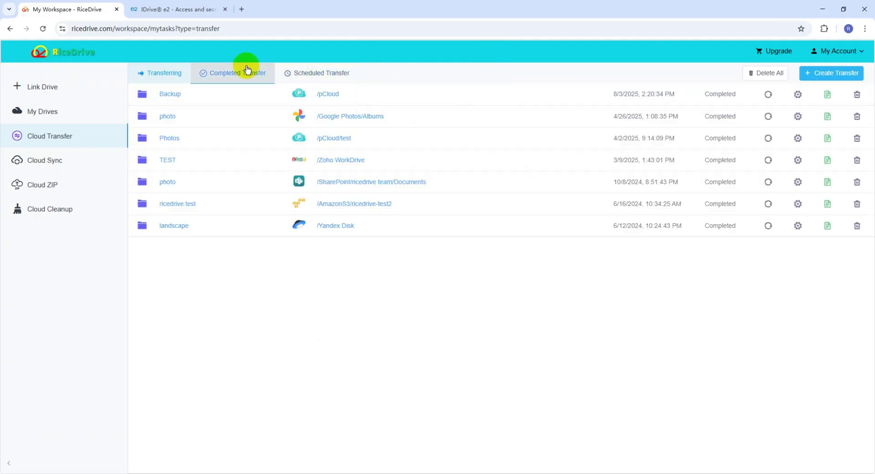
left_click(163, 73)
left_click(849, 94)
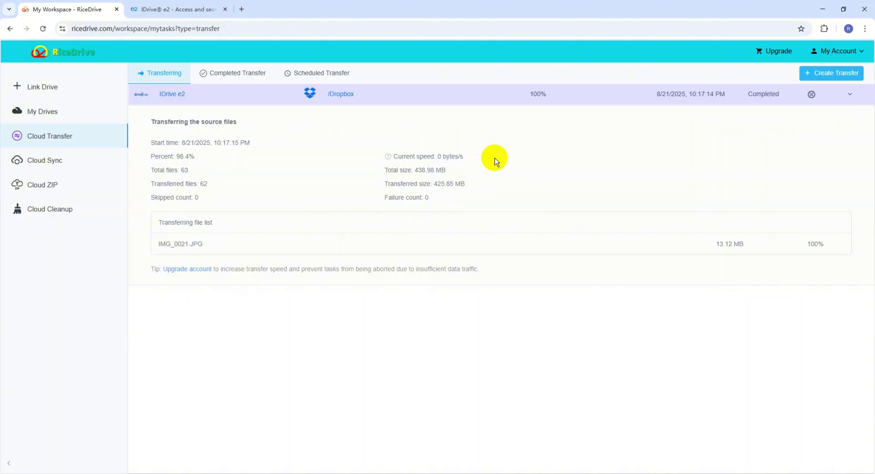
Step: Check the result in the task log of the completed IDrive e2 to Dropbox transfer, and close the log
left_click(249, 77)
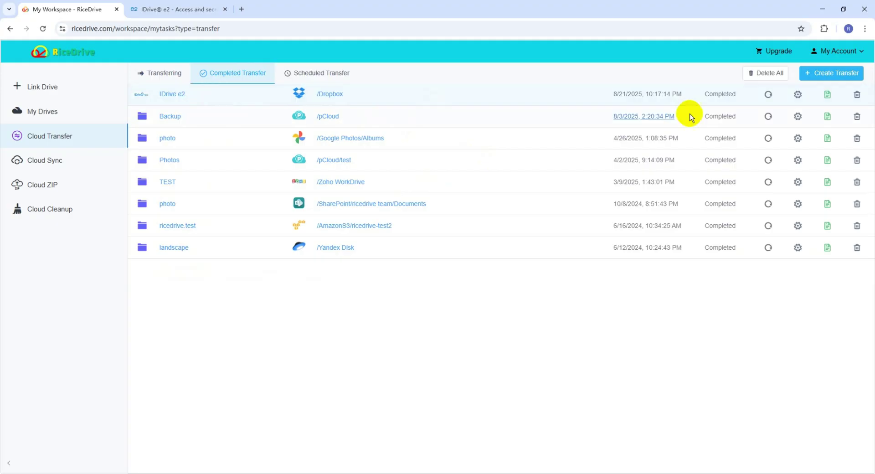
left_click(827, 99)
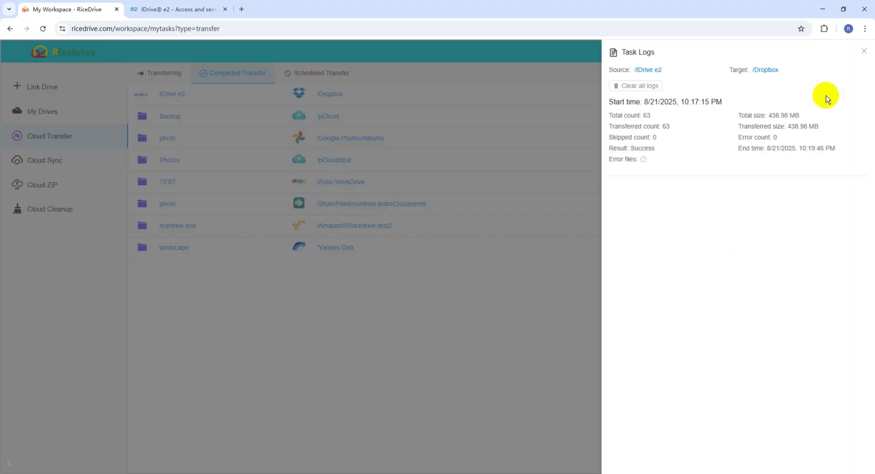
double_click(642, 148)
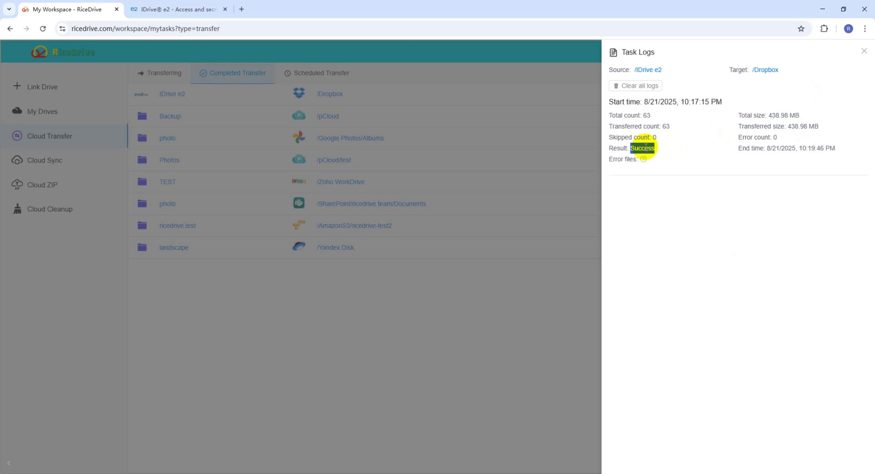
left_click(864, 51)
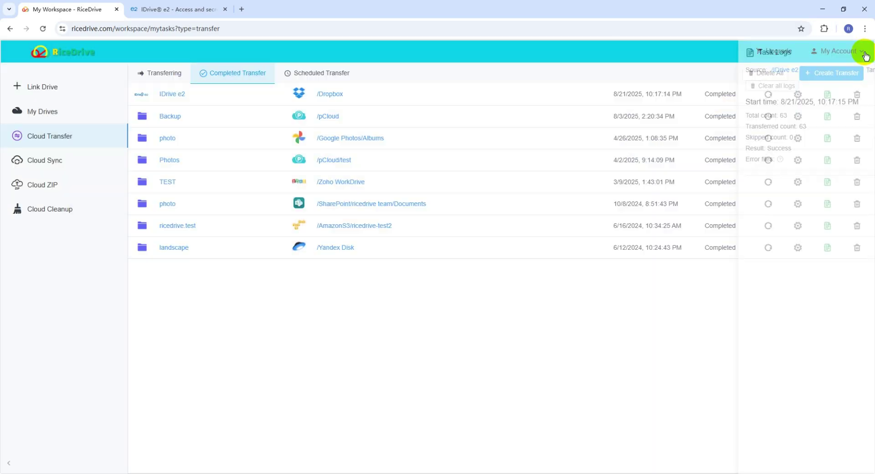
Step: Open the completed transfer's Dropbox destination and examine the files in the test folder inside the IDrive e2 folder
left_click(332, 94)
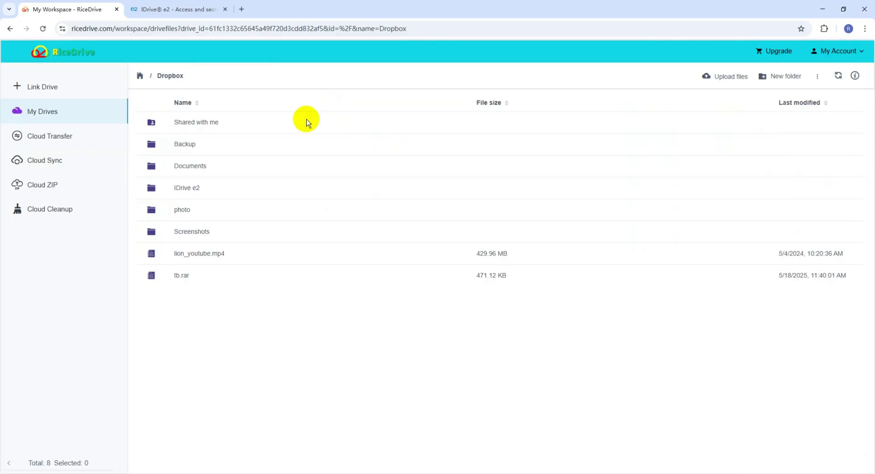
left_click(232, 190)
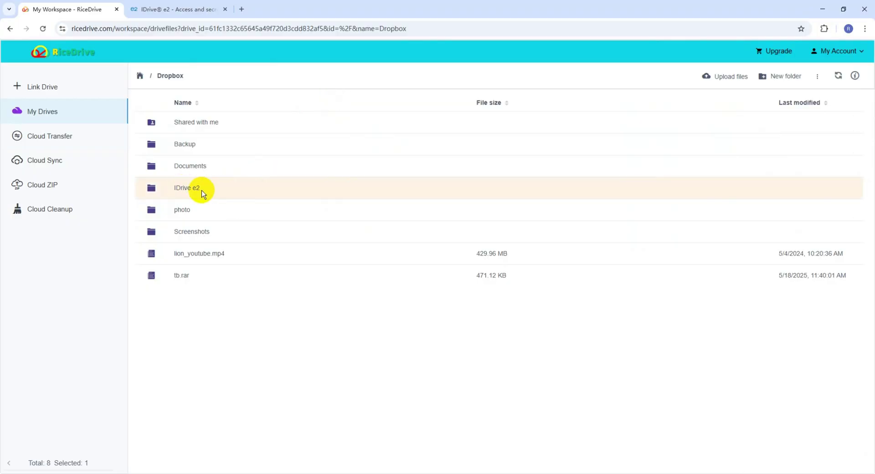
left_click(195, 191)
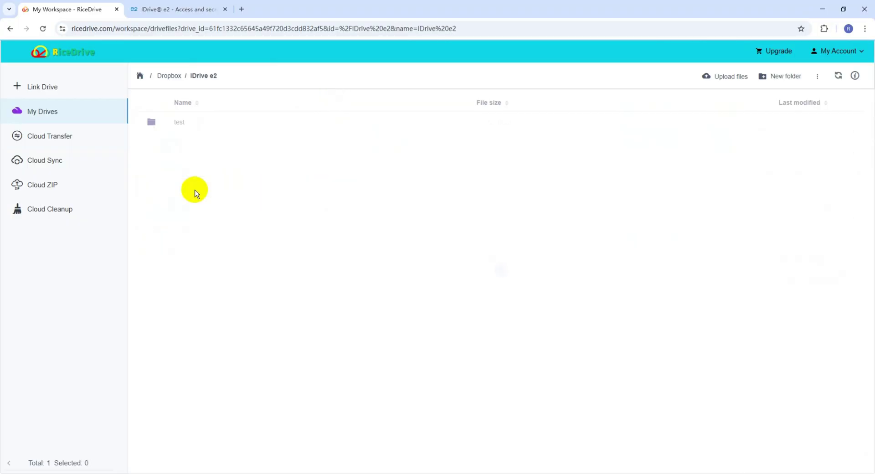
left_click(239, 125)
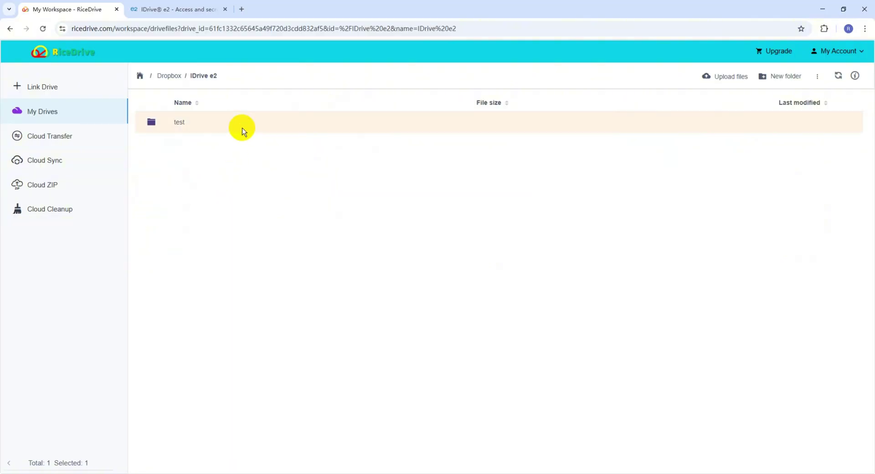
left_click(179, 123)
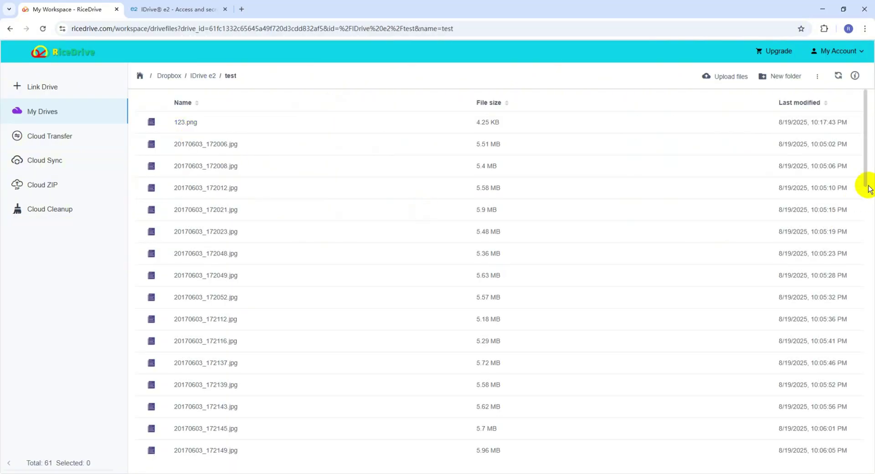
mouse_move(865, 158)
left_mouse_down()
mouse_move(843, 376)
mouse_move(848, 429)
mouse_move(865, 153)
mouse_move(856, 152)
left_mouse_up()
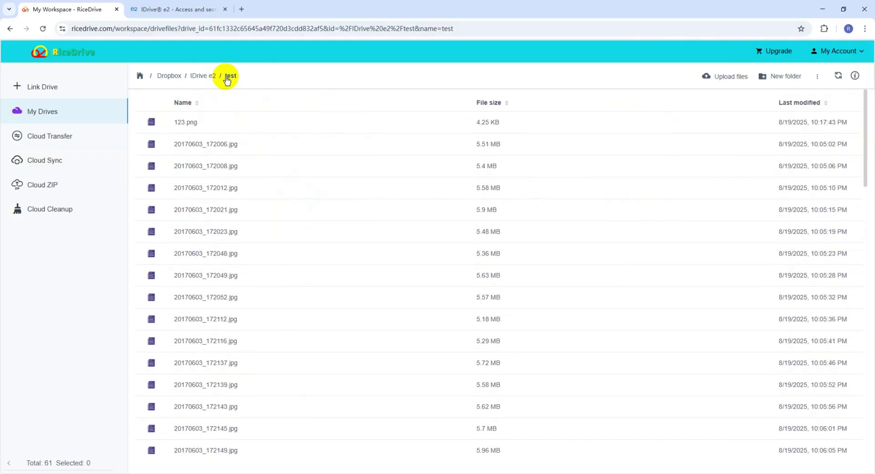
Step: Go back up from the test folder through IDrive e2 and Dropbox to the overview of all linked drives
left_click(207, 76)
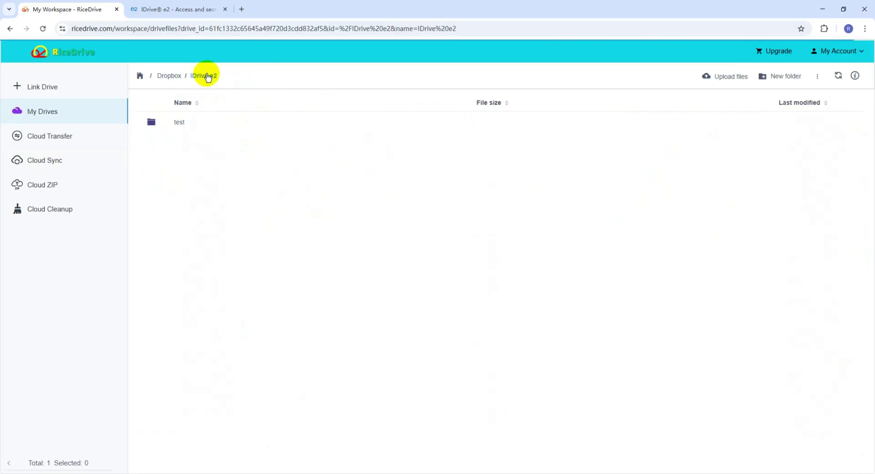
left_click(172, 77)
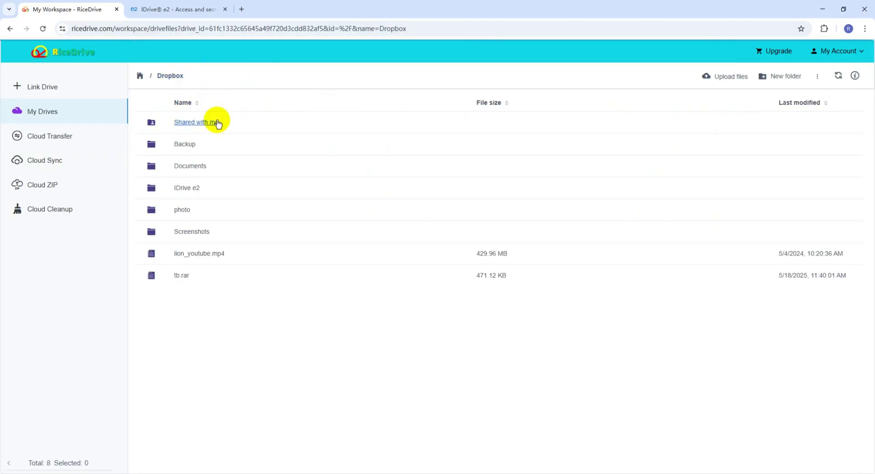
left_click(140, 76)
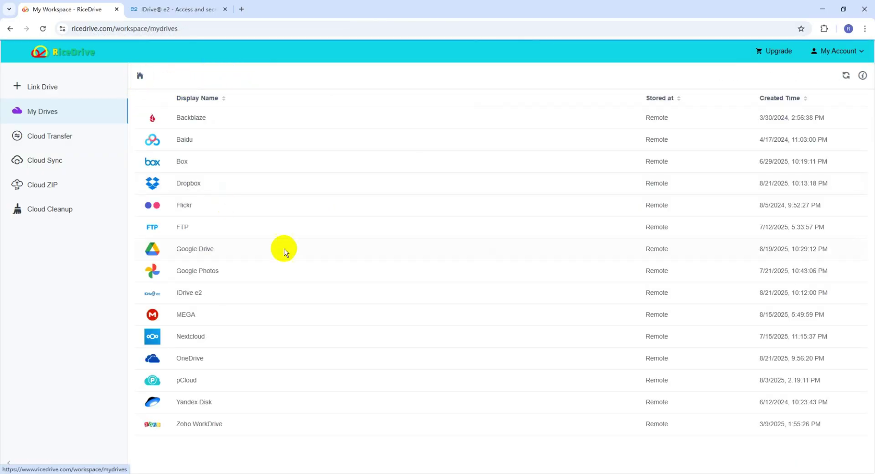